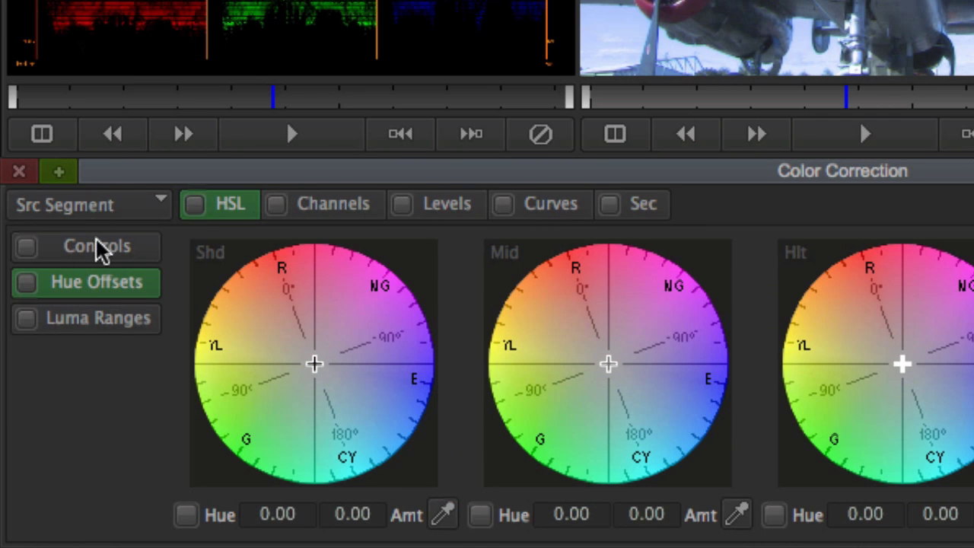
Step: Display the HSL Luma Ranges curves for shadows, midtones and highlights
{"action": "left_click", "coordinate": [109, 317]}
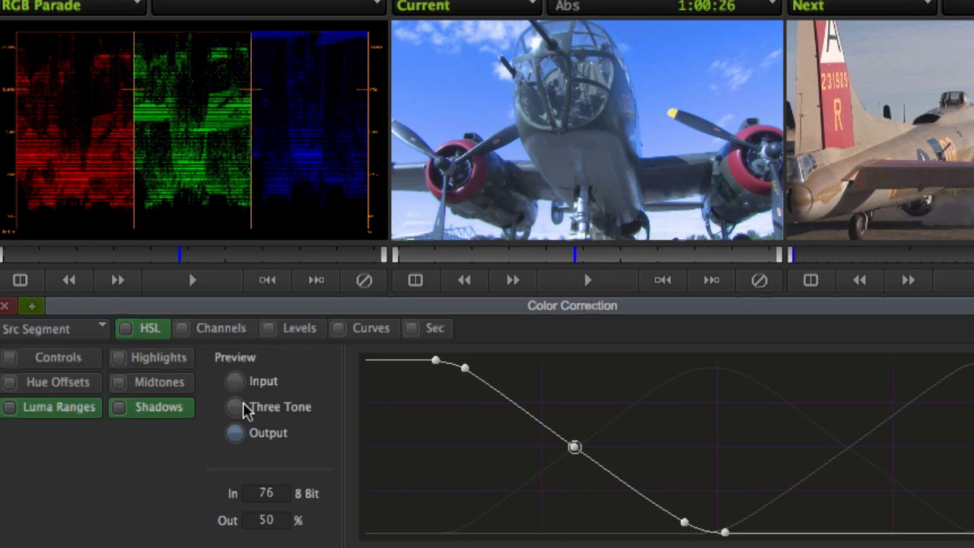
Step: With a Three Tone preview, reshape the midtones luma curve and lower its peak
{"action": "left_click", "coordinate": [337, 339]}
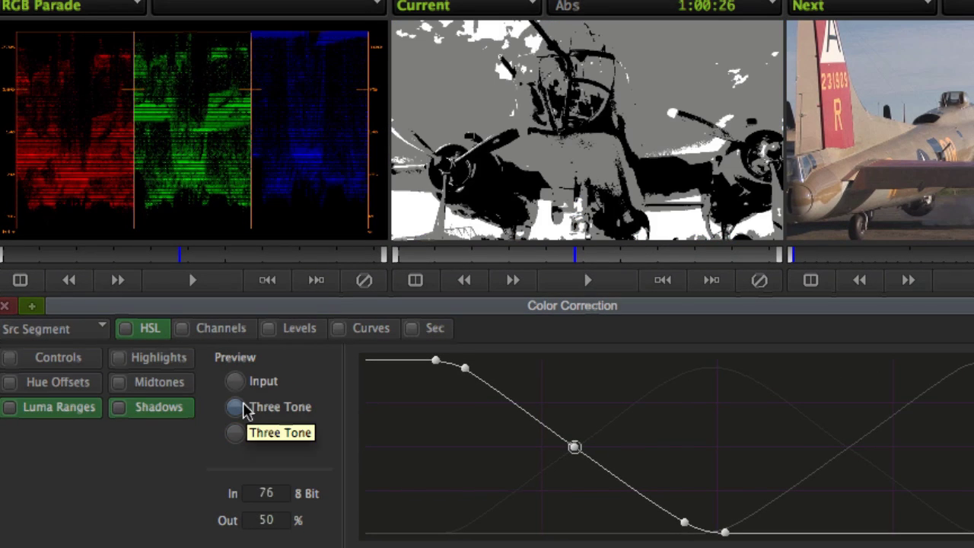
{"action": "left_click", "coordinate": [168, 383]}
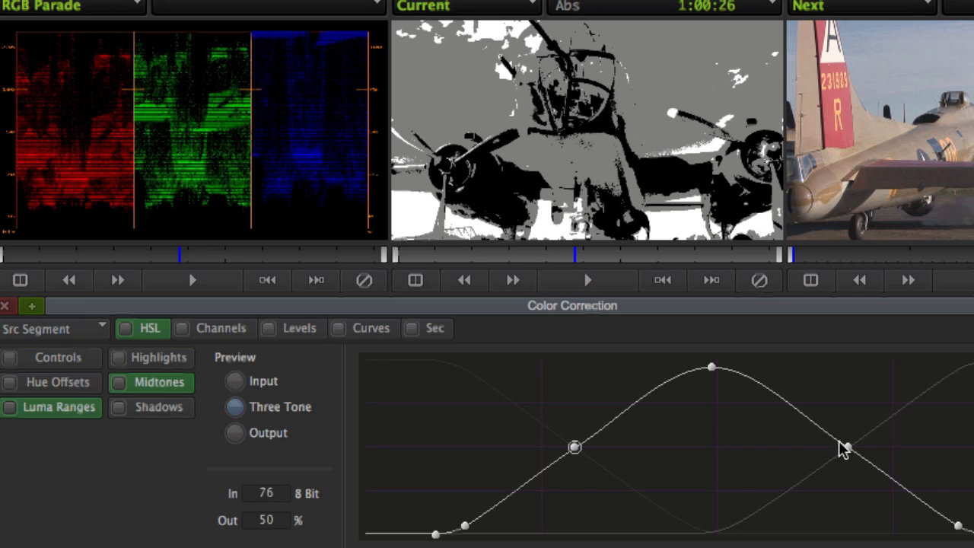
{"action": "left_click_drag", "start_coordinate": [845, 447], "coordinate": [813, 498]}
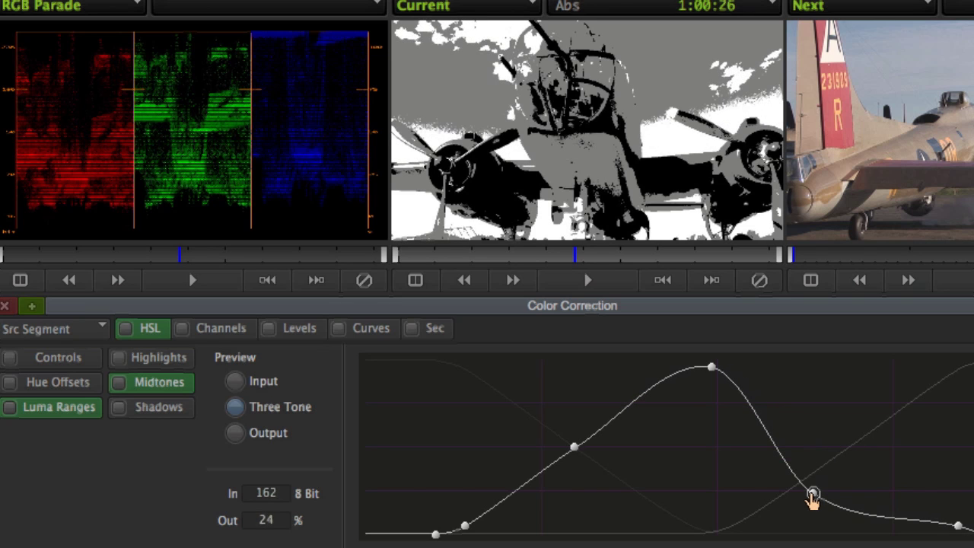
{"action": "mouse_move", "coordinate": [576, 454]}
{"action": "left_mouse_down"}
{"action": "mouse_move", "coordinate": [591, 472]}
{"action": "mouse_move", "coordinate": [574, 452]}
{"action": "left_mouse_up"}
{"action": "left_click_drag", "start_coordinate": [712, 369], "coordinate": [678, 413]}
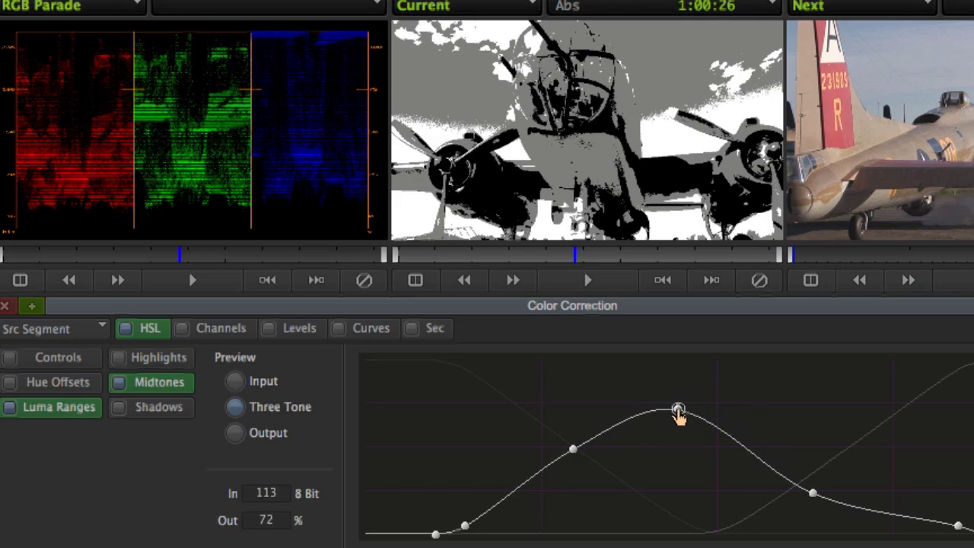
{"action": "left_click", "coordinate": [175, 365]}
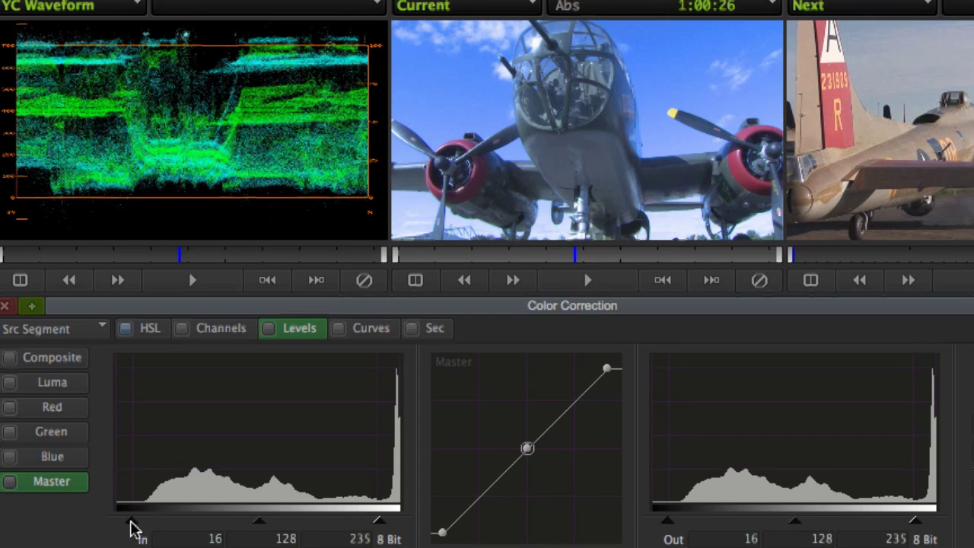
Step: Set Master levels to input 27/140/244, then lower the Red midpoint to 117 in, 111 out
{"action": "left_click_drag", "start_coordinate": [131, 522], "coordinate": [145, 521]}
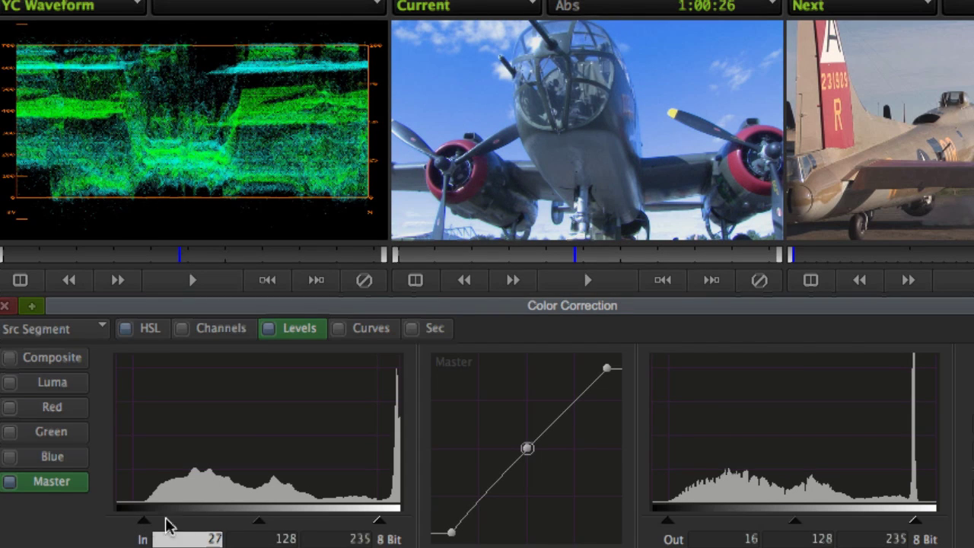
{"action": "left_click_drag", "start_coordinate": [379, 525], "coordinate": [387, 524]}
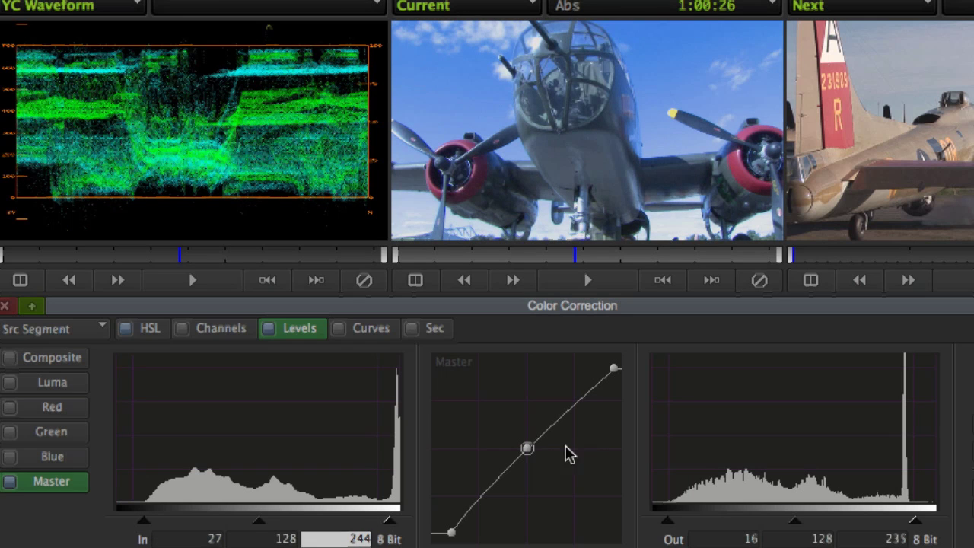
{"action": "left_click_drag", "start_coordinate": [527, 451], "coordinate": [536, 458]}
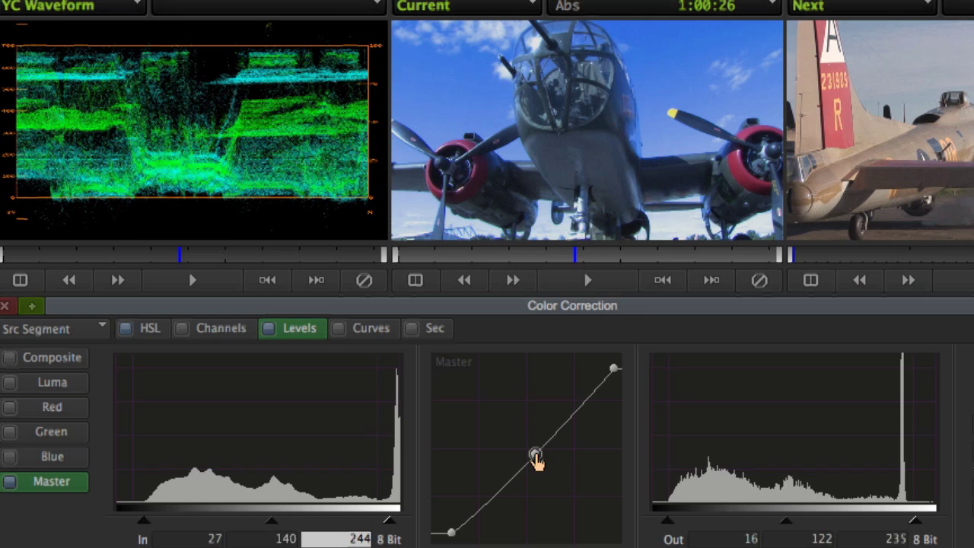
{"action": "left_click", "coordinate": [55, 407]}
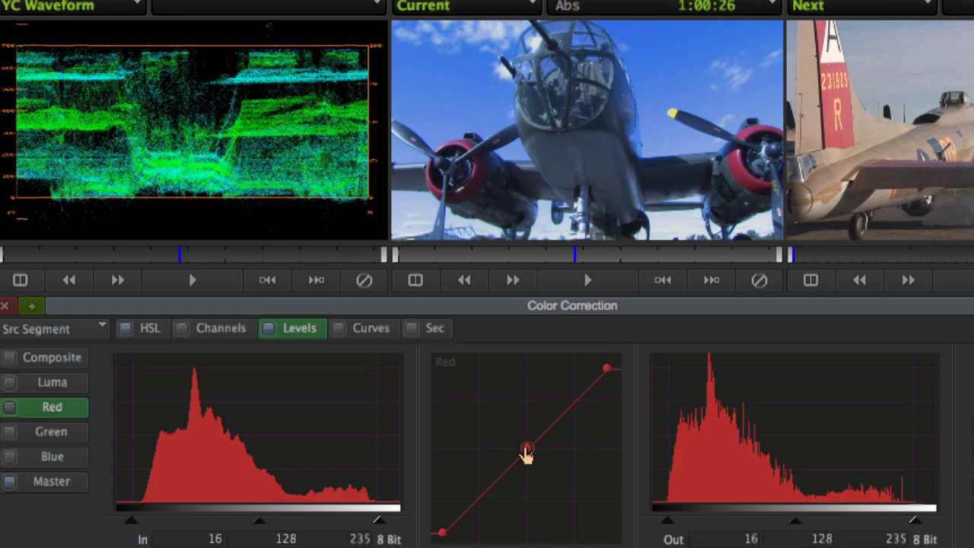
{"action": "left_click_drag", "start_coordinate": [527, 452], "coordinate": [518, 467]}
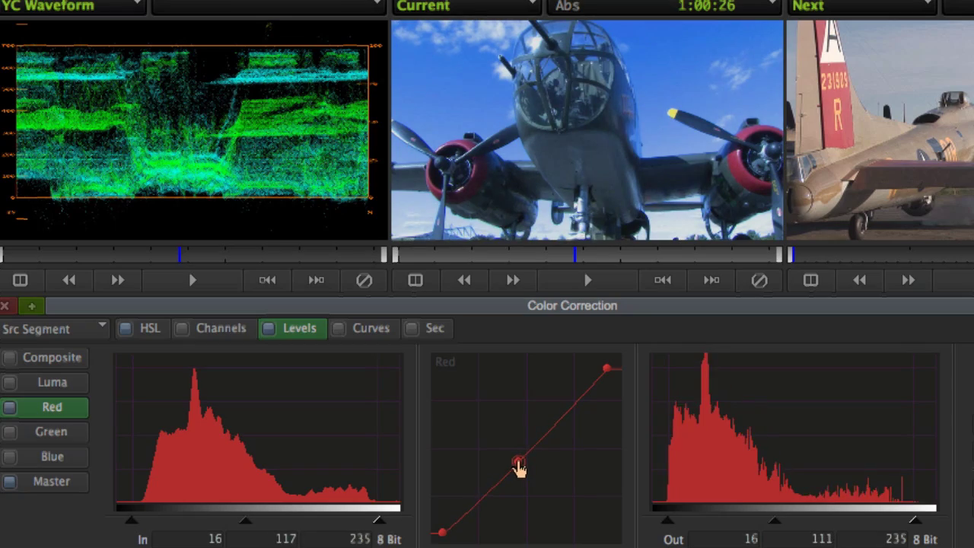
Step: In Channels, preview the red, green and blue output channels in grayscale
{"action": "left_click", "coordinate": [228, 332]}
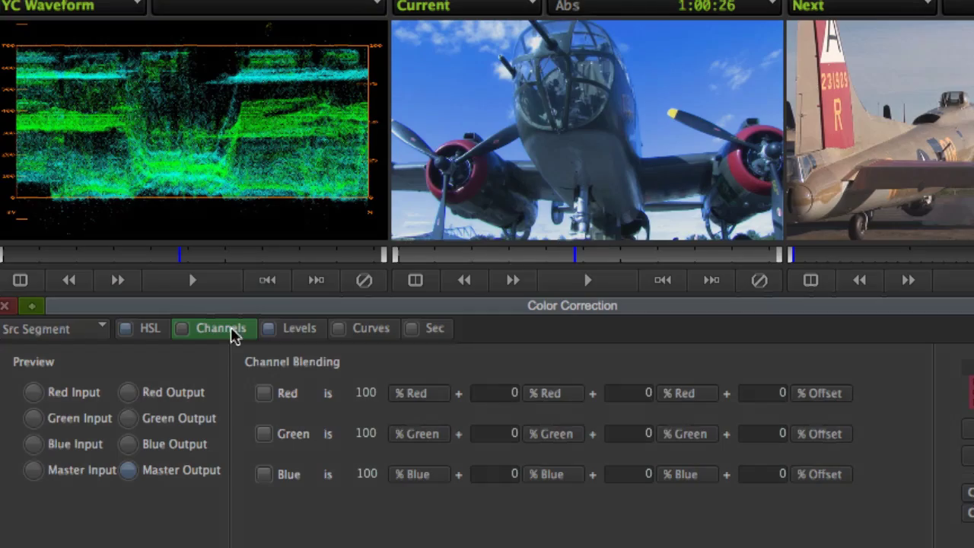
{"action": "left_click", "coordinate": [127, 394]}
{"action": "left_click", "coordinate": [129, 420]}
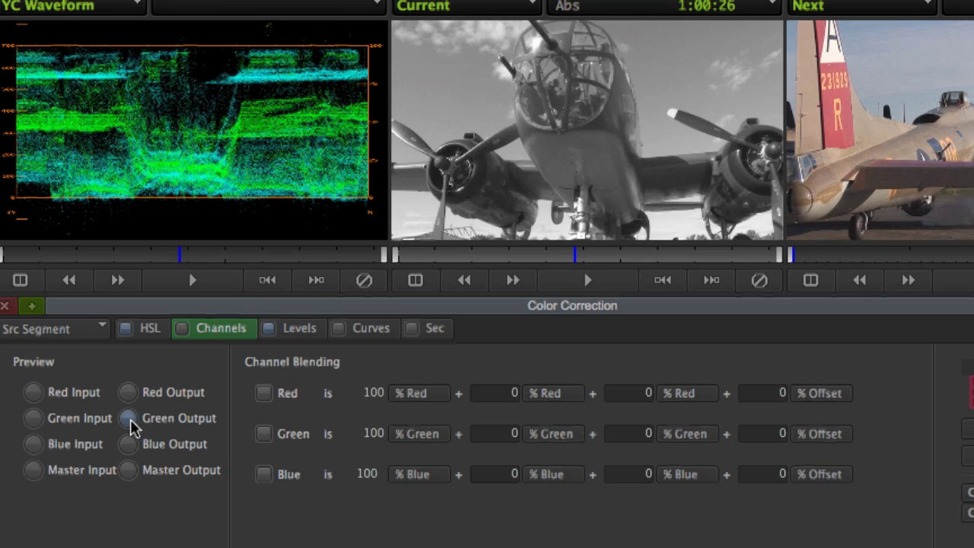
{"action": "left_click", "coordinate": [129, 445]}
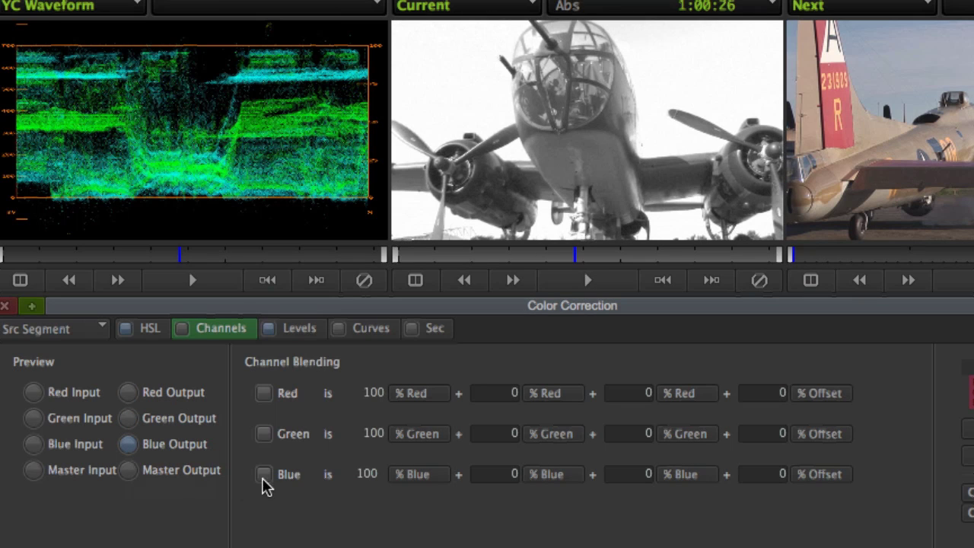
Step: Set the Blue row to 50% Blue, 30% Green, 20% Red, comparing blue input and output
{"action": "left_click", "coordinate": [365, 474]}
{"action": "key", "text": "Return"}
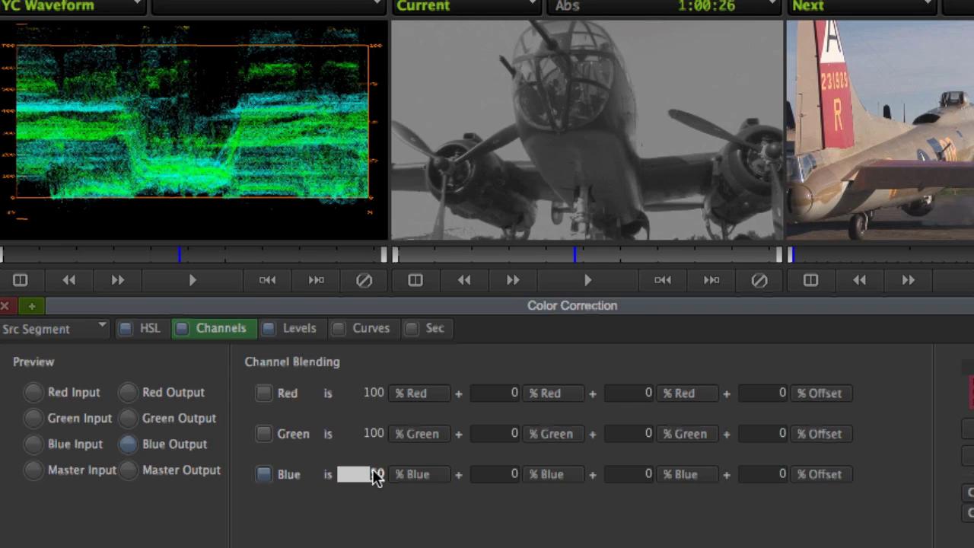
{"action": "left_click", "coordinate": [539, 473]}
{"action": "left_click", "coordinate": [576, 517]}
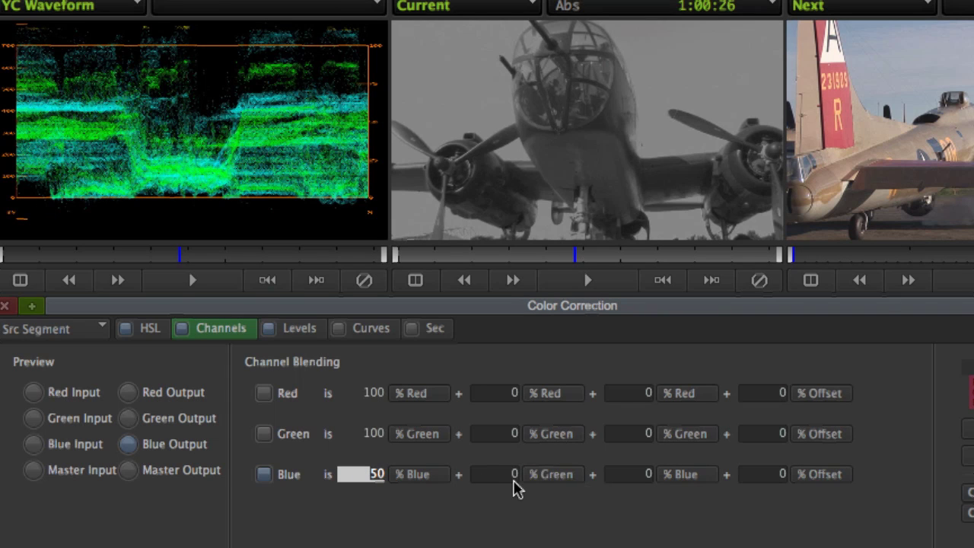
{"action": "left_click", "coordinate": [508, 479]}
{"action": "key", "text": "Return"}
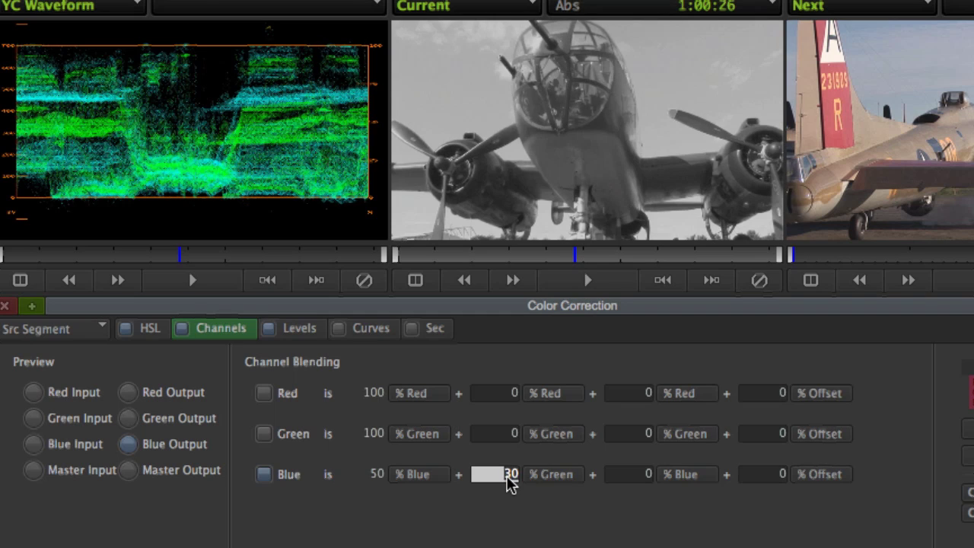
{"action": "left_click", "coordinate": [654, 474]}
{"action": "left_click", "coordinate": [678, 496]}
{"action": "left_click", "coordinate": [644, 482]}
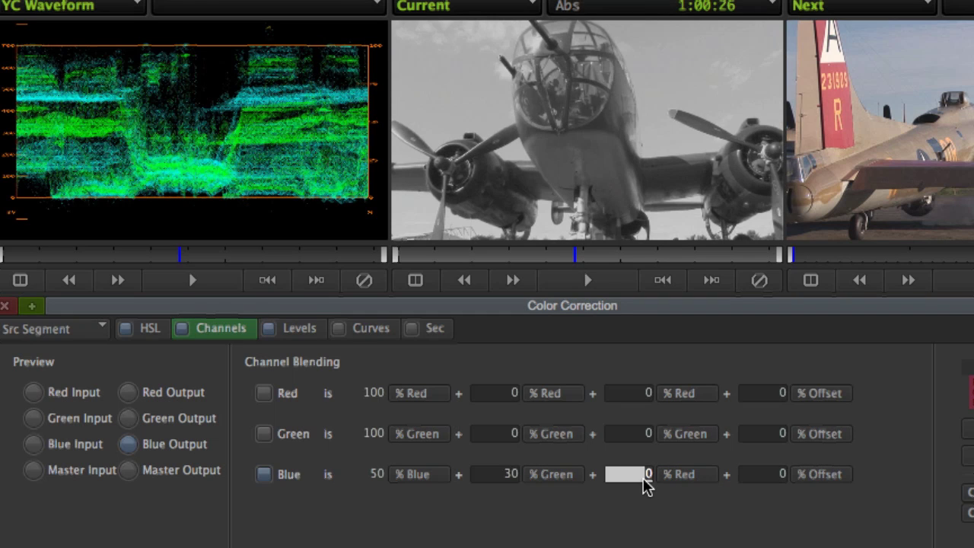
{"action": "type", "text": "20"}
{"action": "key", "text": "Return"}
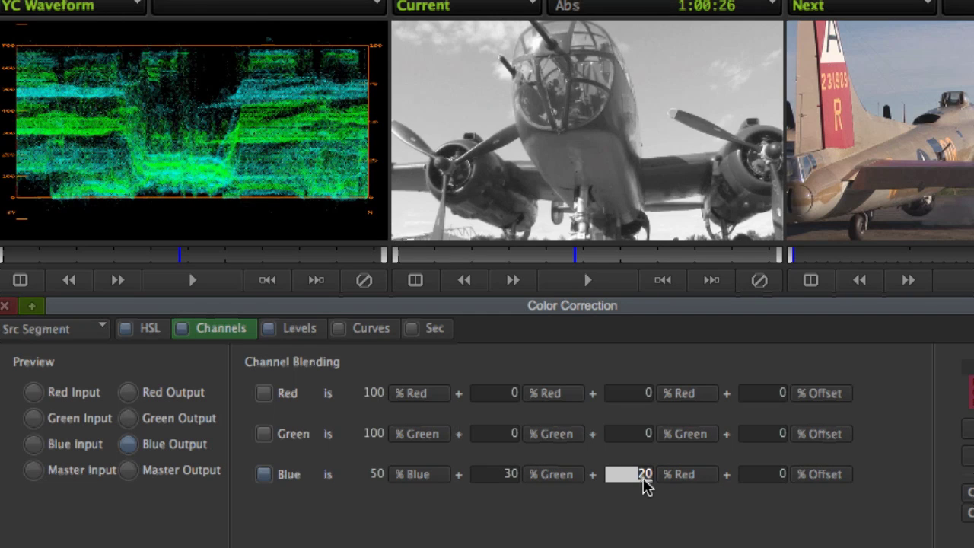
{"action": "left_click", "coordinate": [66, 449]}
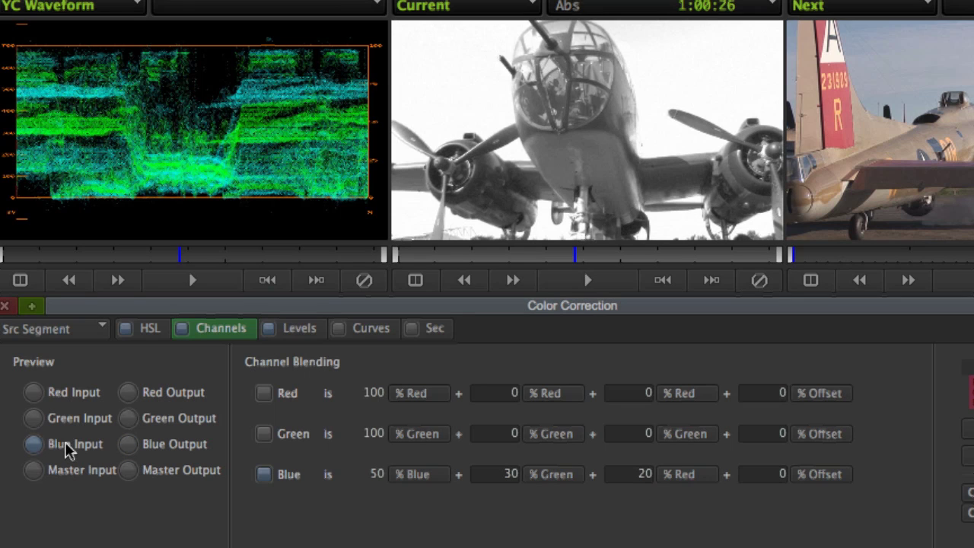
{"action": "left_click", "coordinate": [129, 444]}
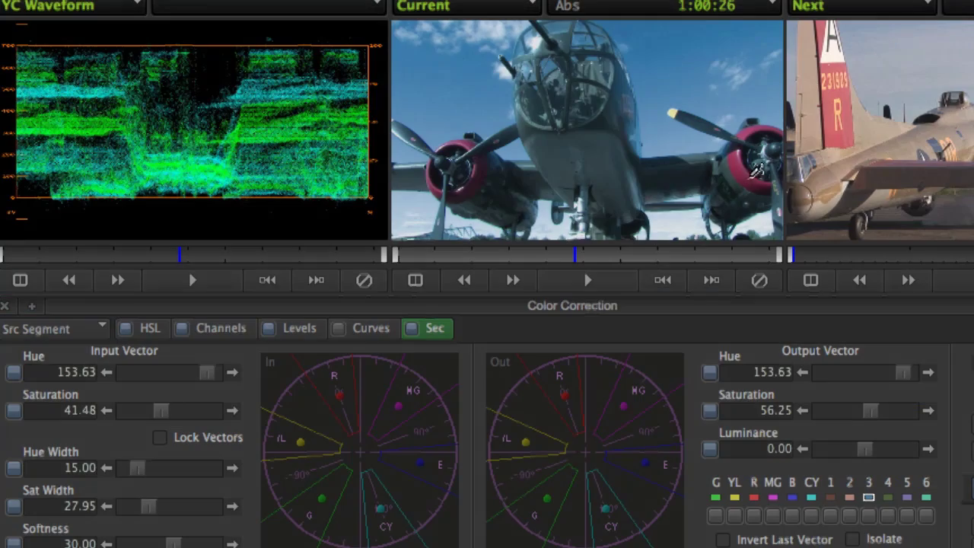
Step: Sample the red engine colour and widen its hue and saturation range with softer edges
{"action": "left_click", "coordinate": [769, 181]}
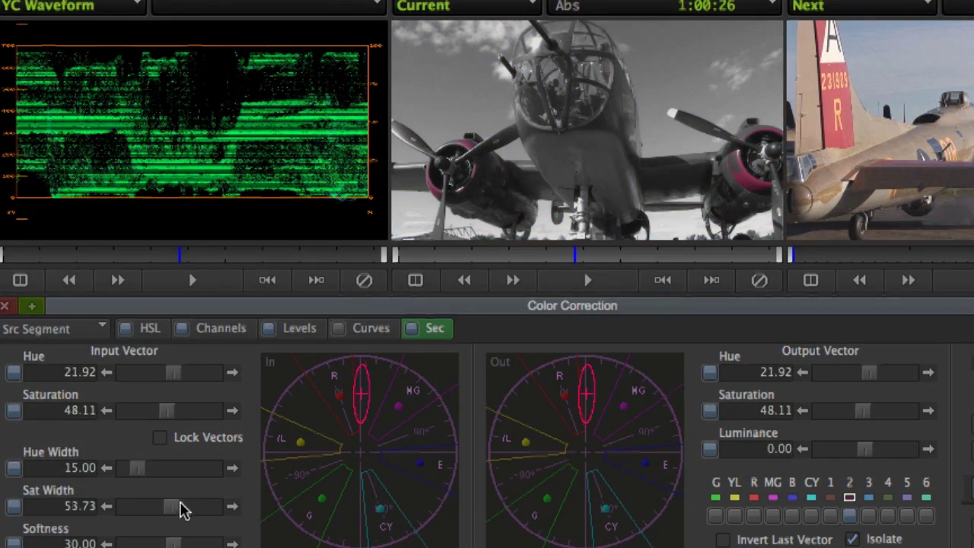
{"action": "left_click_drag", "start_coordinate": [183, 509], "coordinate": [200, 502]}
{"action": "left_click_drag", "start_coordinate": [141, 472], "coordinate": [152, 467]}
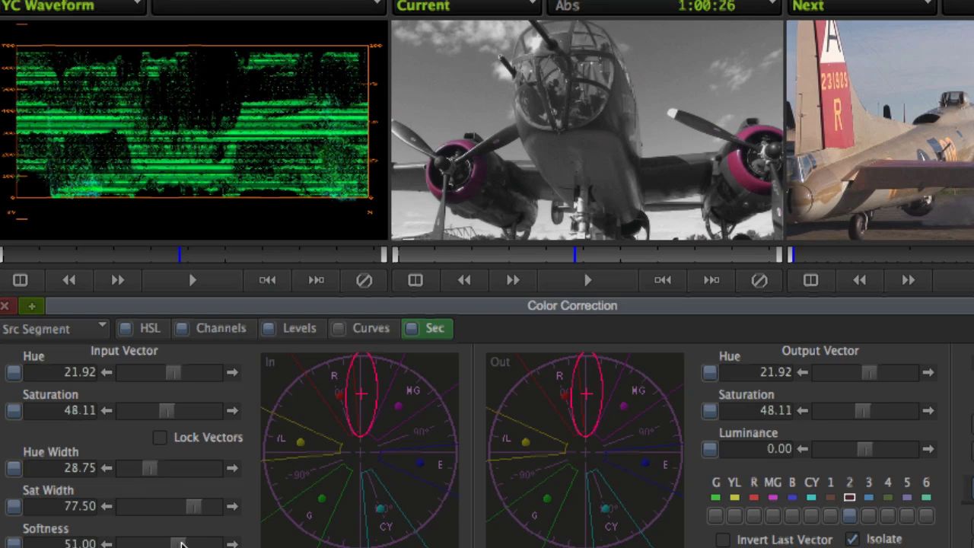
{"action": "left_click_drag", "start_coordinate": [181, 543], "coordinate": [189, 542]}
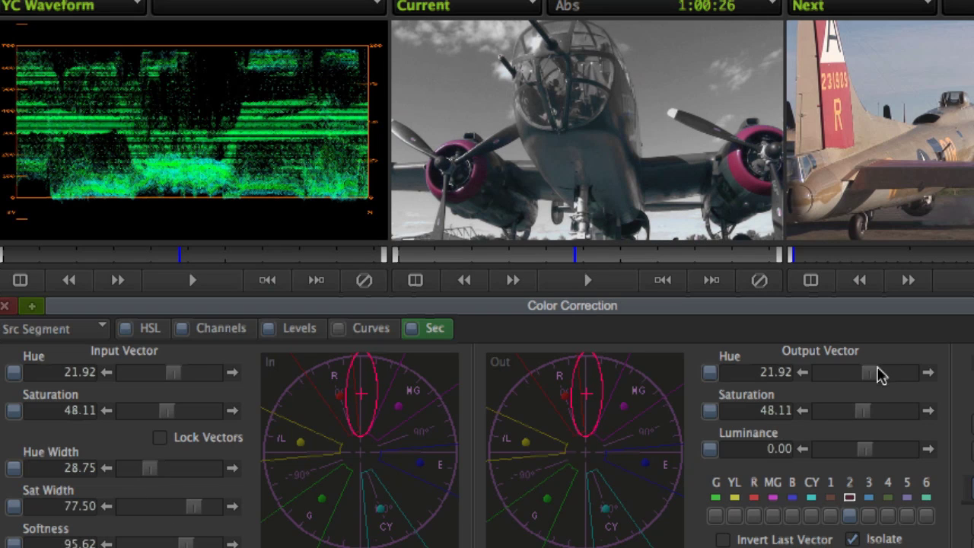
Step: Set output hue 49.50 and saturation 43.75, turn off Isolate, and check a split comparison
{"action": "left_click_drag", "start_coordinate": [881, 374], "coordinate": [882, 376]}
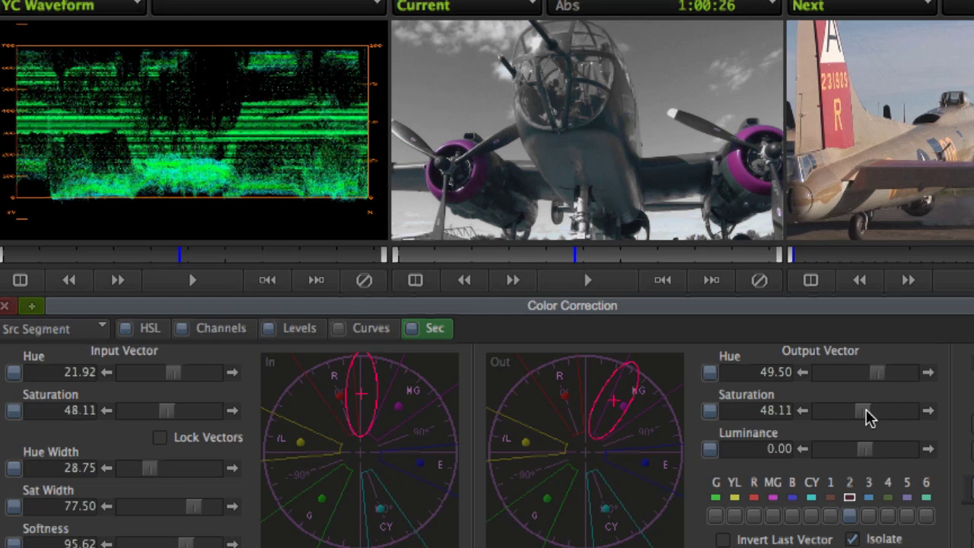
{"action": "left_click_drag", "start_coordinate": [869, 417], "coordinate": [858, 419]}
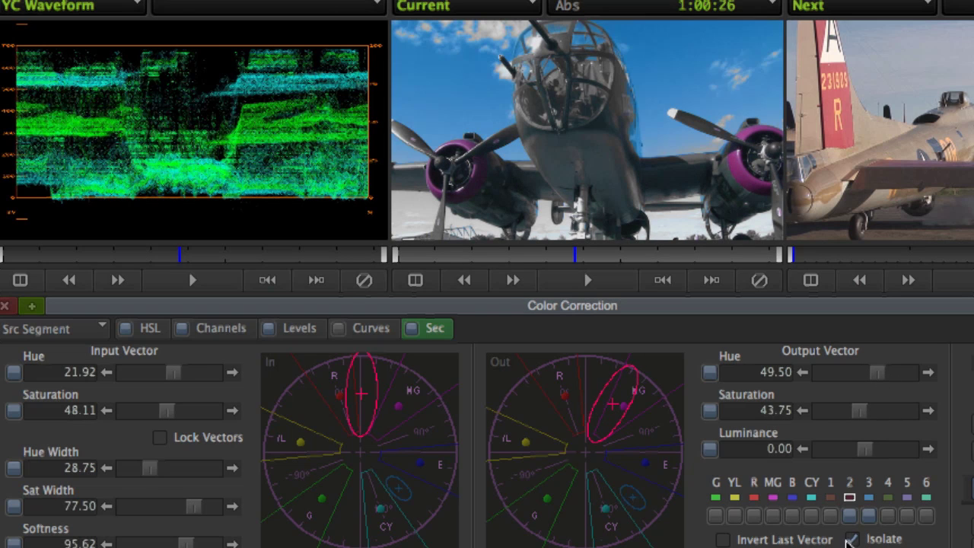
{"action": "left_click", "coordinate": [852, 538]}
{"action": "left_click", "coordinate": [418, 281]}
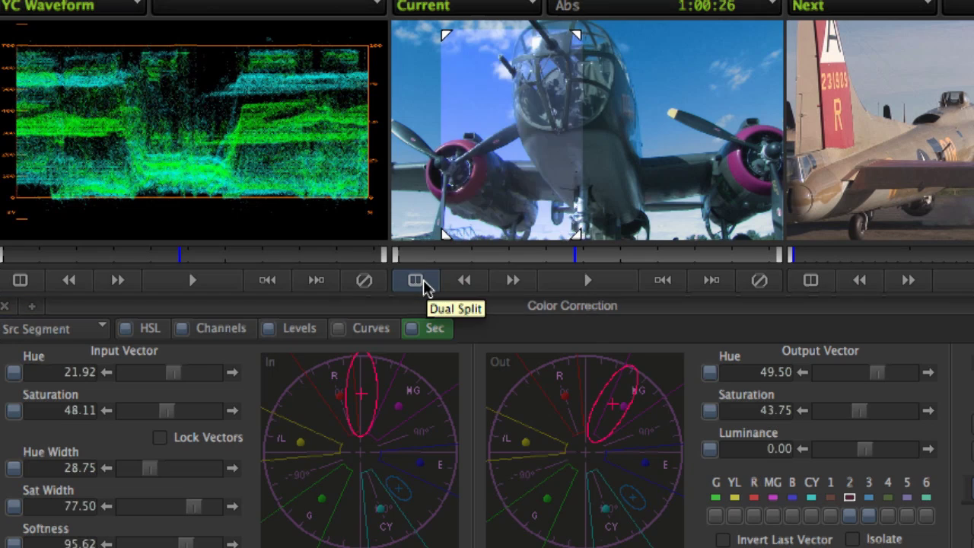
{"action": "left_click", "coordinate": [424, 285]}
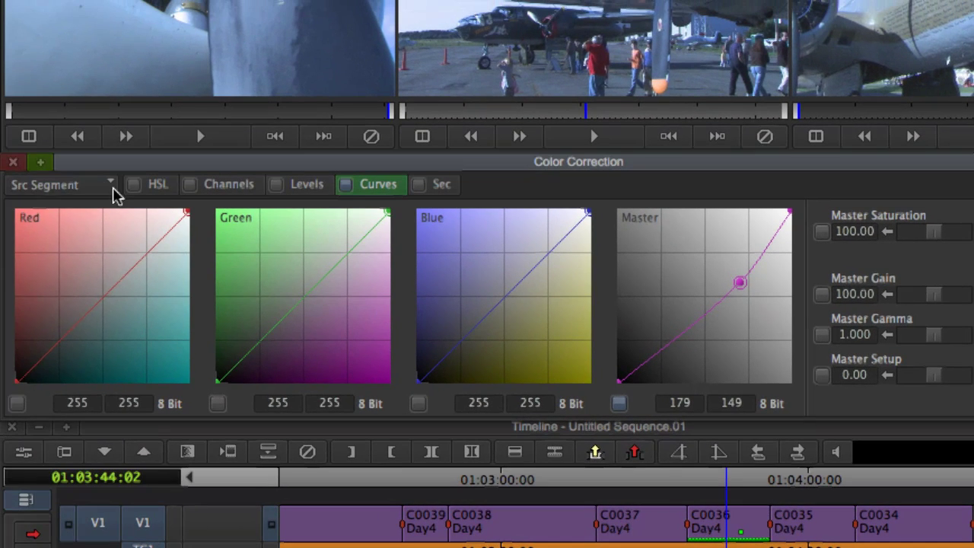
Step: In Prog Segment mode, bend the Blue curve down to 182→133 on C0036
{"action": "left_click", "coordinate": [97, 185]}
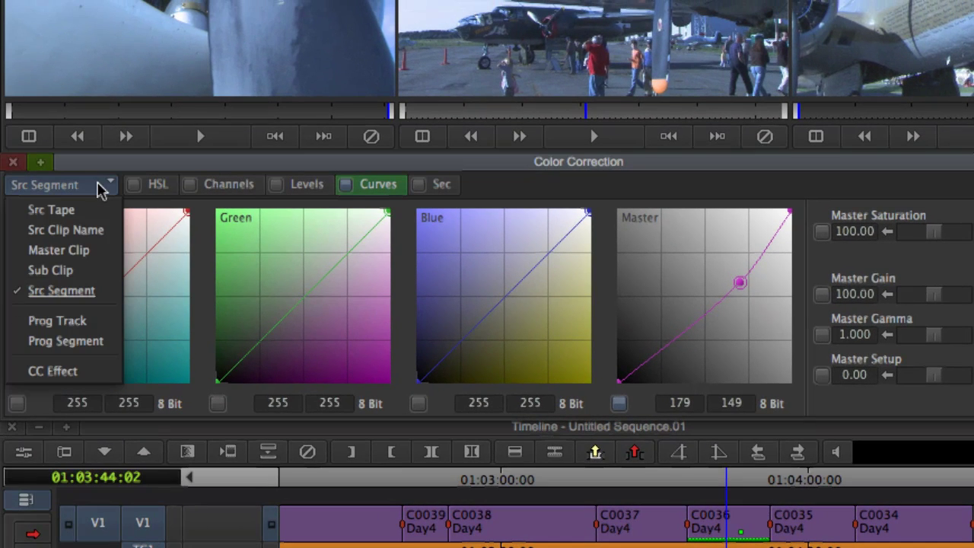
{"action": "left_click", "coordinate": [105, 341]}
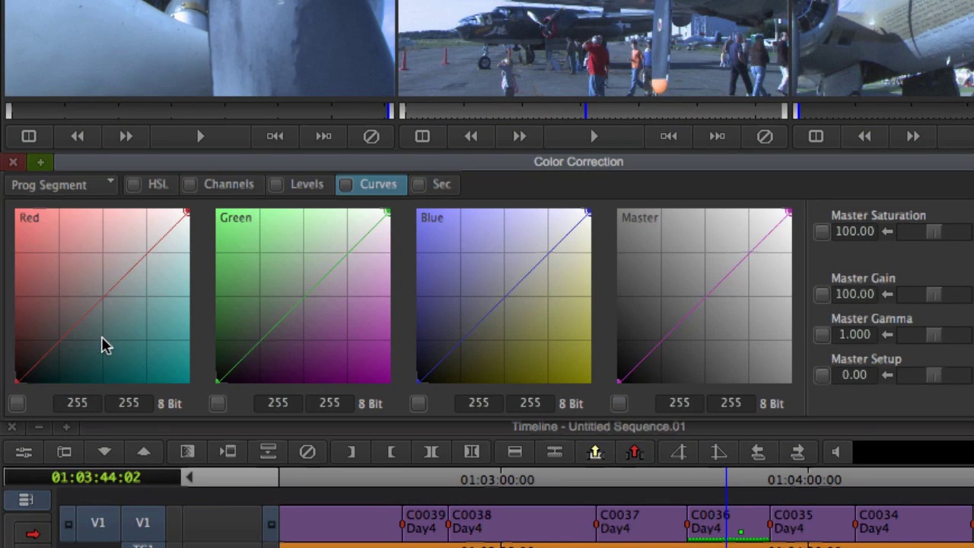
{"action": "left_click_drag", "start_coordinate": [478, 322], "coordinate": [543, 297]}
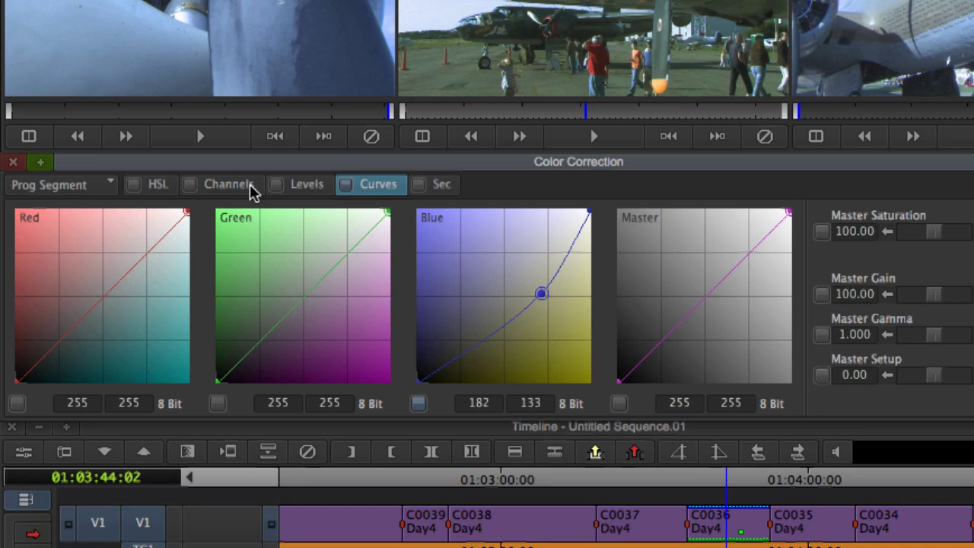
{"action": "left_click", "coordinate": [304, 188]}
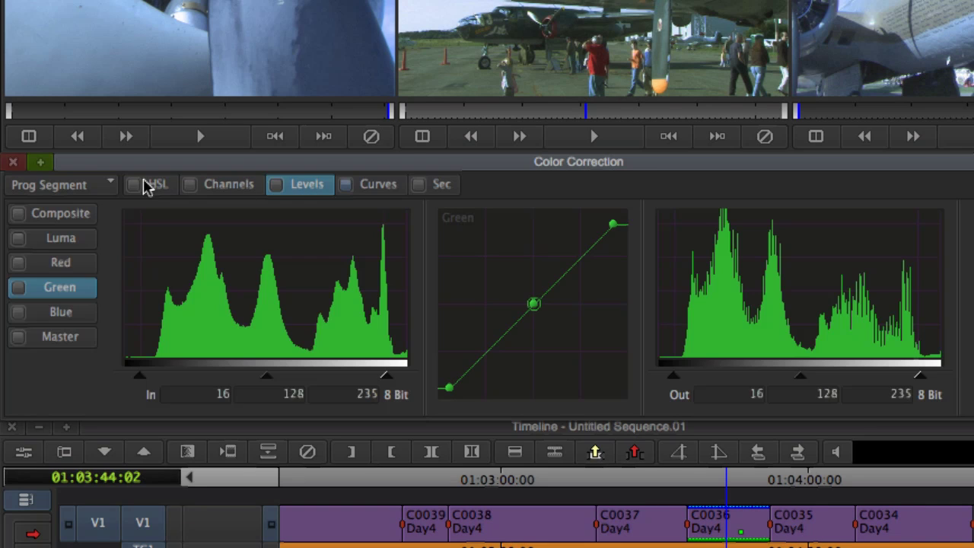
Step: Lower the Green midpoint in Prog Track mode, then remove all colour corrections
{"action": "left_click", "coordinate": [92, 187]}
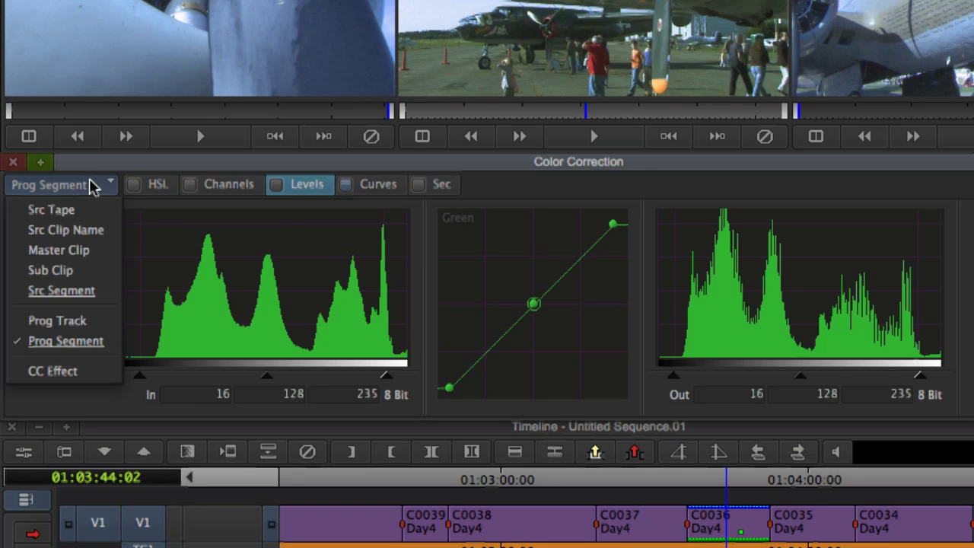
{"action": "left_click", "coordinate": [95, 320]}
{"action": "left_click_drag", "start_coordinate": [535, 304], "coordinate": [548, 338]}
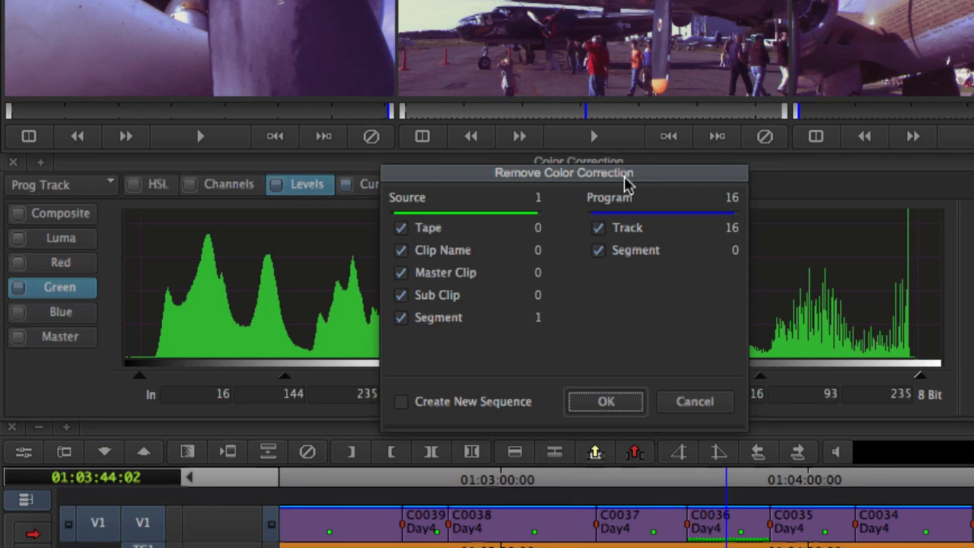
{"action": "left_click", "coordinate": [606, 403]}
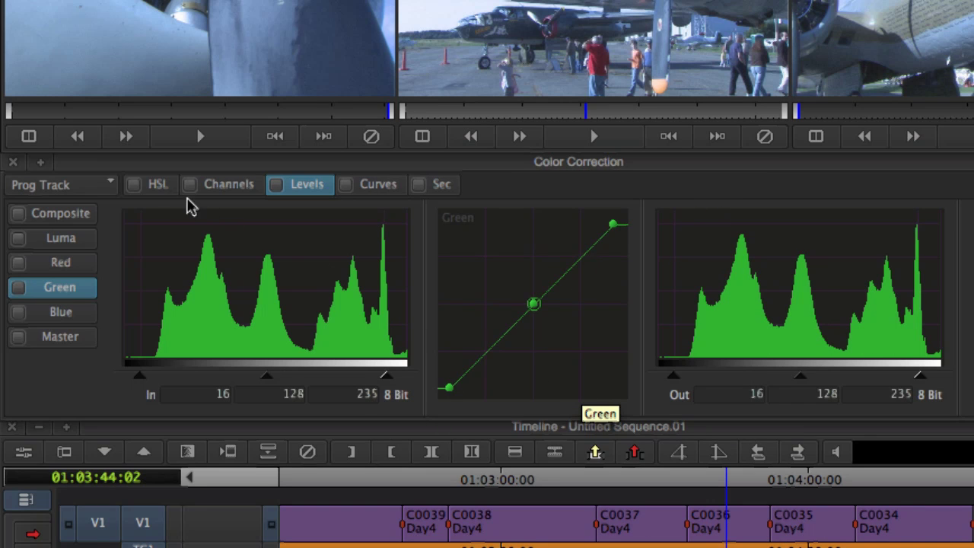
{"action": "left_click", "coordinate": [111, 185]}
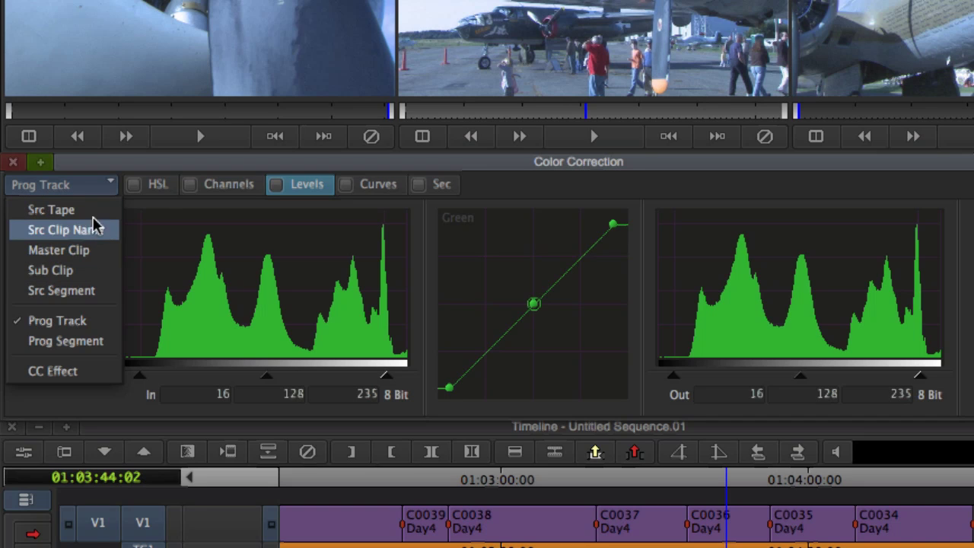
Step: In Src Tape mode, eyedrop a neutral area to set curves Green 129→126 and Blue 158→126
{"action": "left_click", "coordinate": [93, 213]}
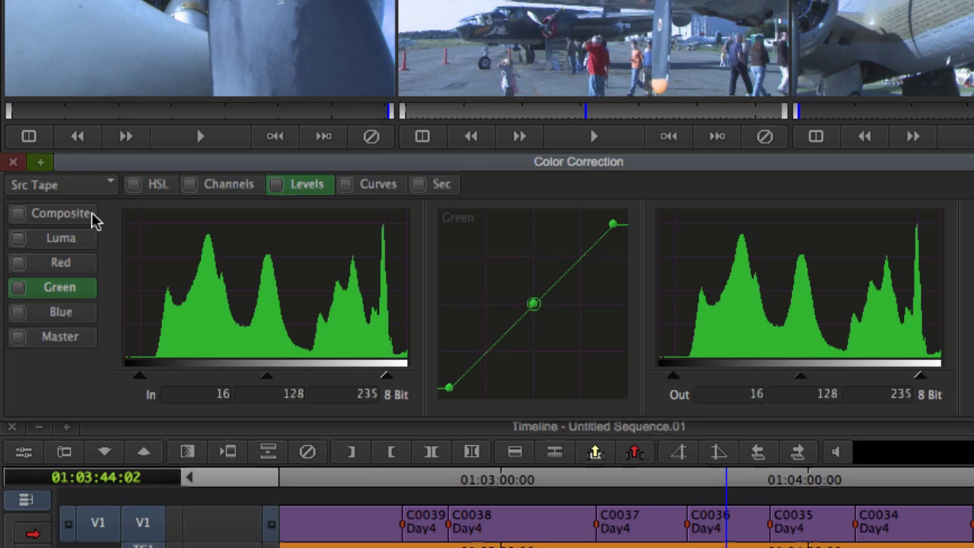
{"action": "left_click", "coordinate": [373, 185]}
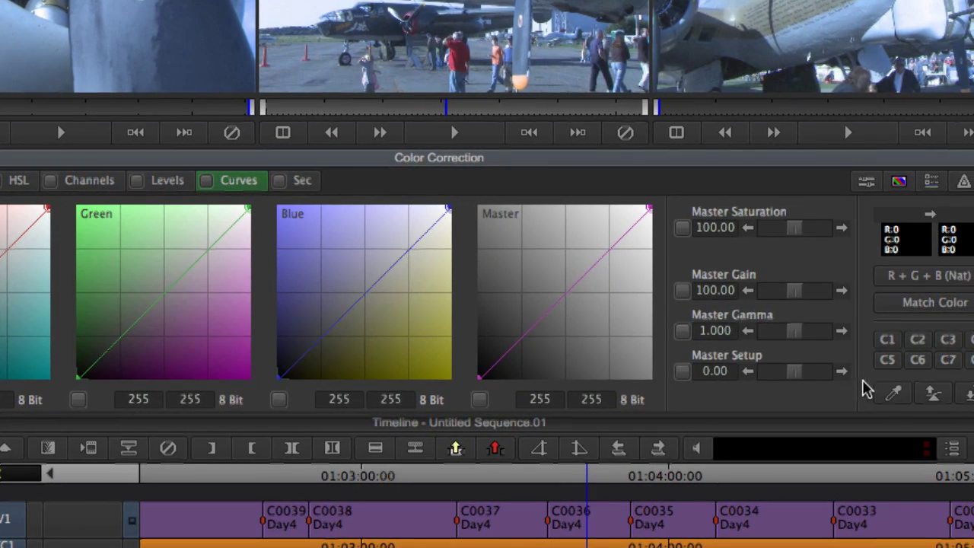
{"action": "left_click", "coordinate": [894, 394]}
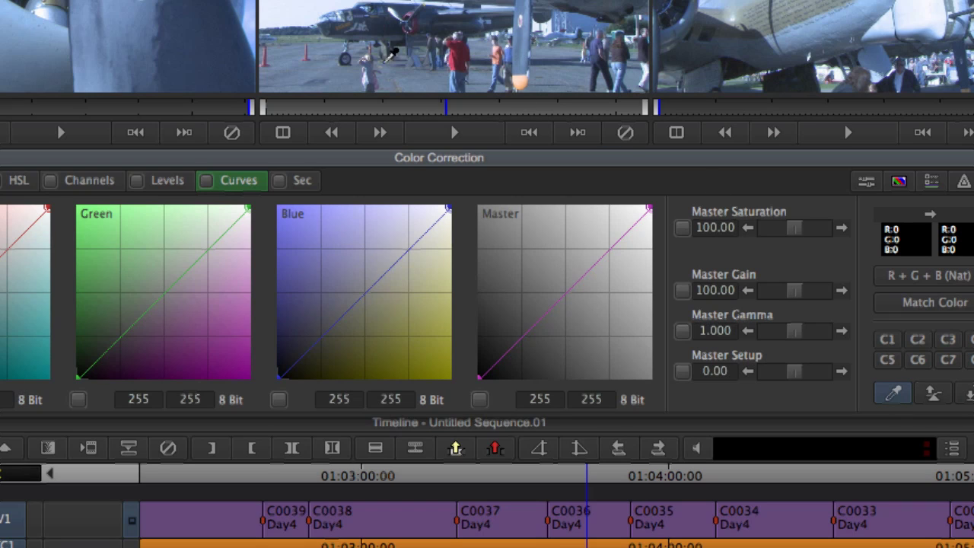
{"action": "left_click", "coordinate": [333, 73]}
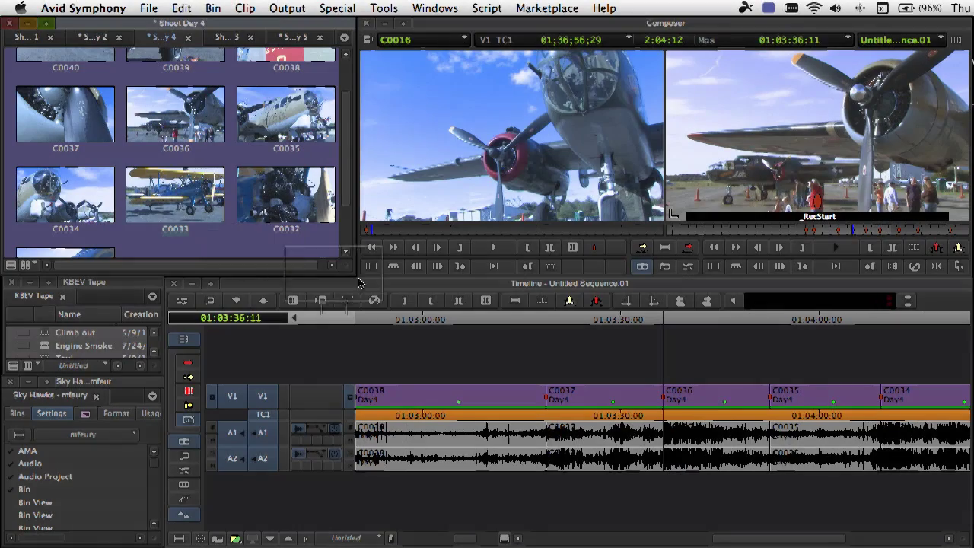
Step: Splice C0033 between C0037 and C0036 and update its colour correction
{"action": "left_click_drag", "start_coordinate": [676, 401], "coordinate": [671, 393]}
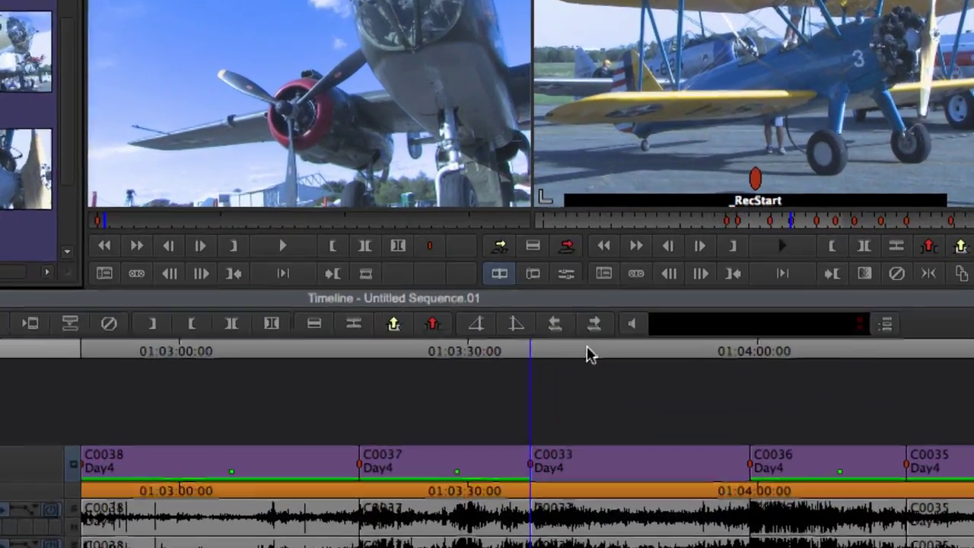
{"action": "left_click_drag", "start_coordinate": [701, 323], "coordinate": [722, 319]}
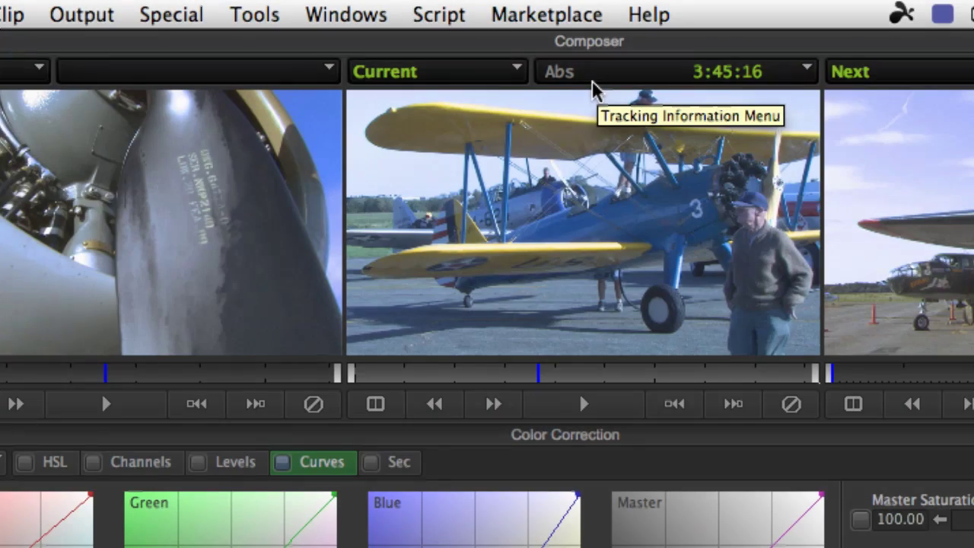
{"action": "right_click", "coordinate": [597, 251]}
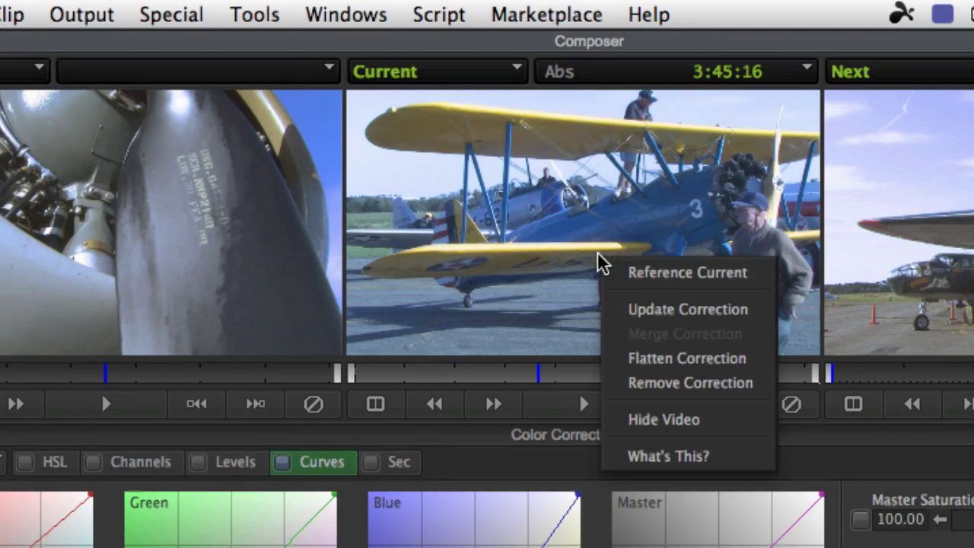
{"action": "left_click", "coordinate": [671, 308]}
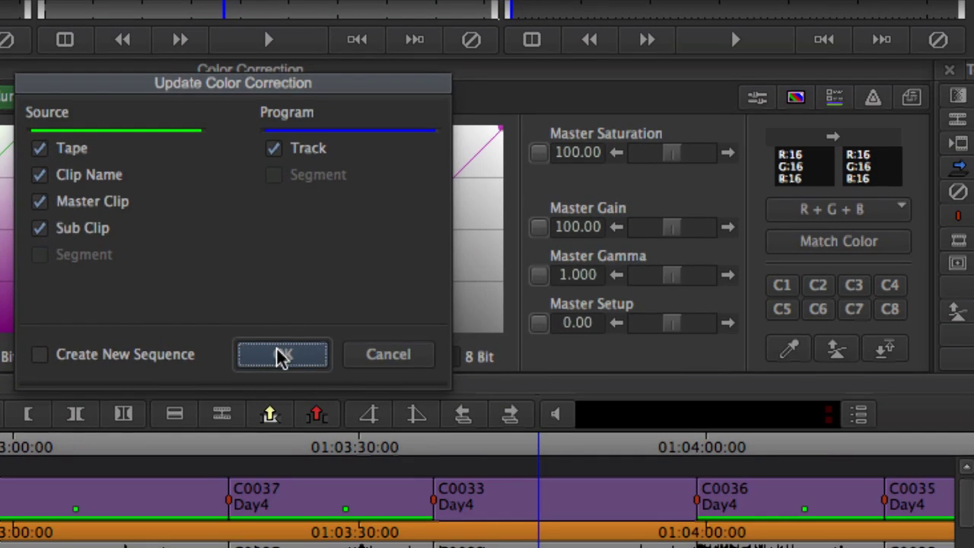
{"action": "left_click", "coordinate": [281, 356]}
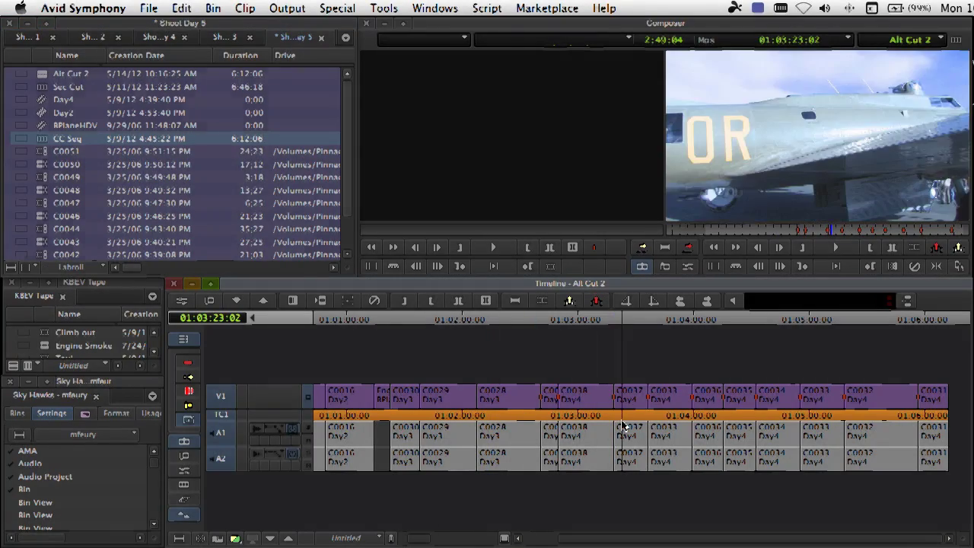
Step: Load CC Seq into the source monitor, keeping Alt Cut 2 in the timeline
{"action": "left_click_drag", "start_coordinate": [43, 144], "coordinate": [502, 137]}
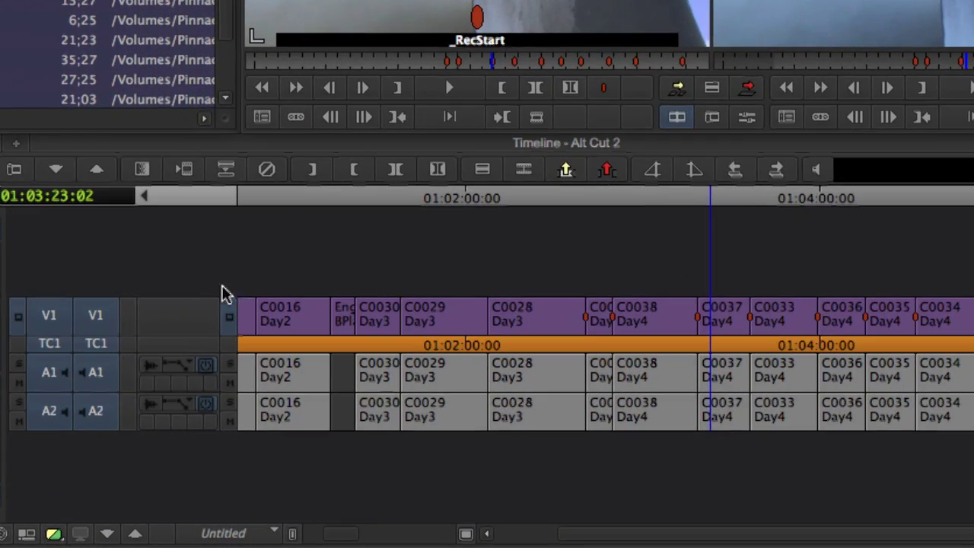
{"action": "left_click", "coordinate": [27, 535]}
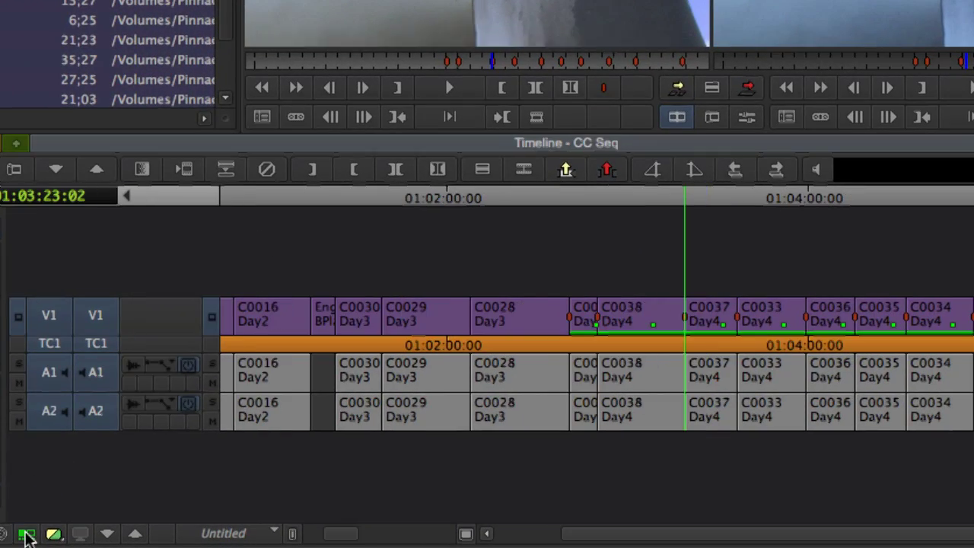
{"action": "left_click", "coordinate": [27, 535]}
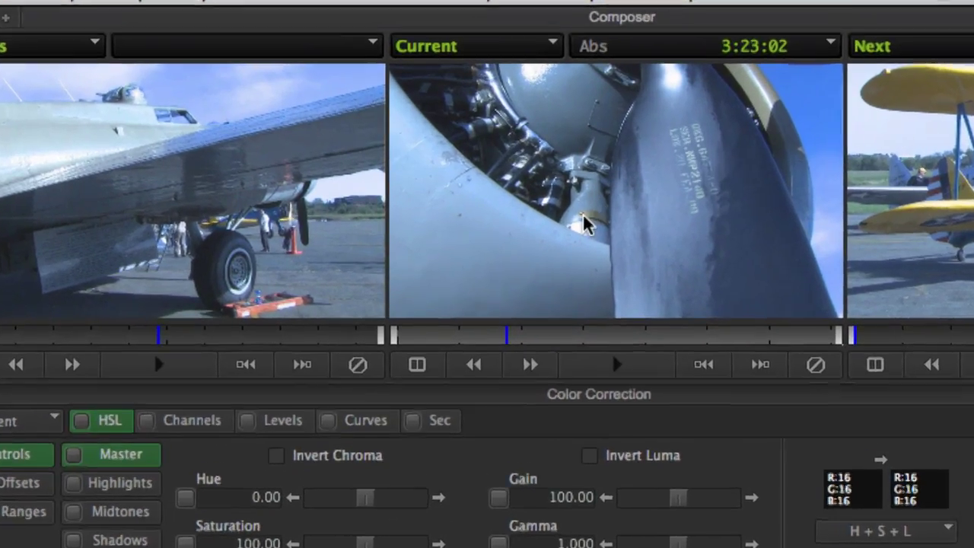
Step: Merge CC Seq's corrections into Alt Cut 2 with a chosen conflict-resolution option
{"action": "right_click", "coordinate": [566, 206]}
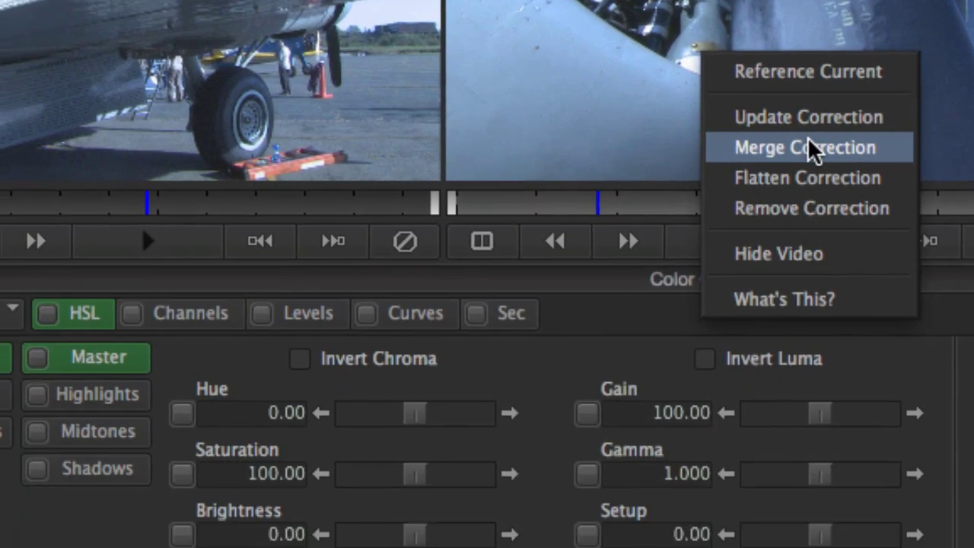
{"action": "left_click", "coordinate": [737, 341]}
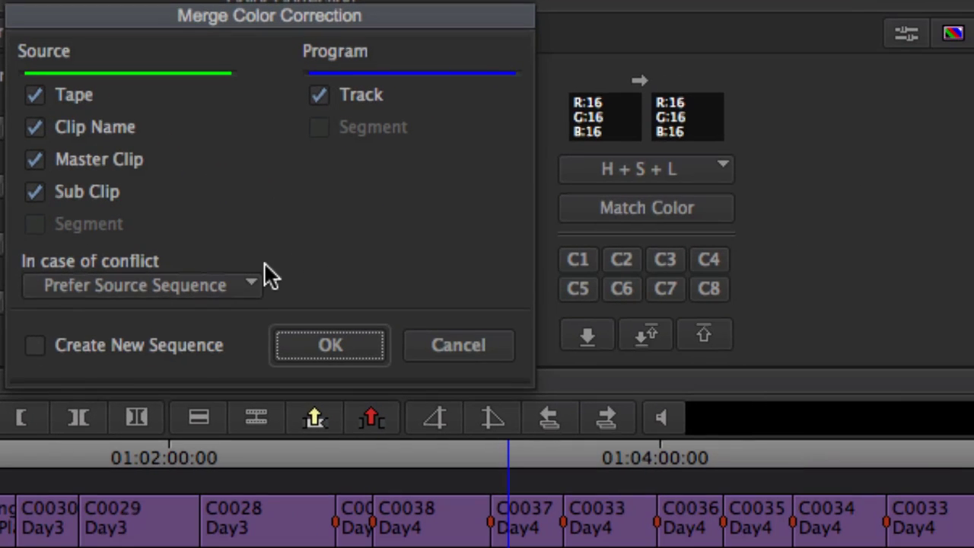
{"action": "left_click", "coordinate": [720, 438]}
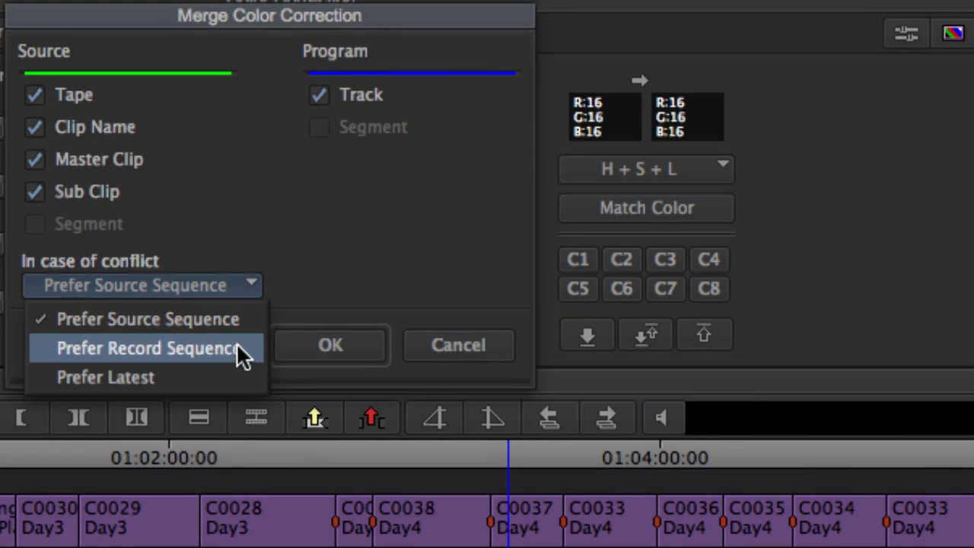
{"action": "left_click", "coordinate": [229, 376]}
{"action": "left_click", "coordinate": [315, 347]}
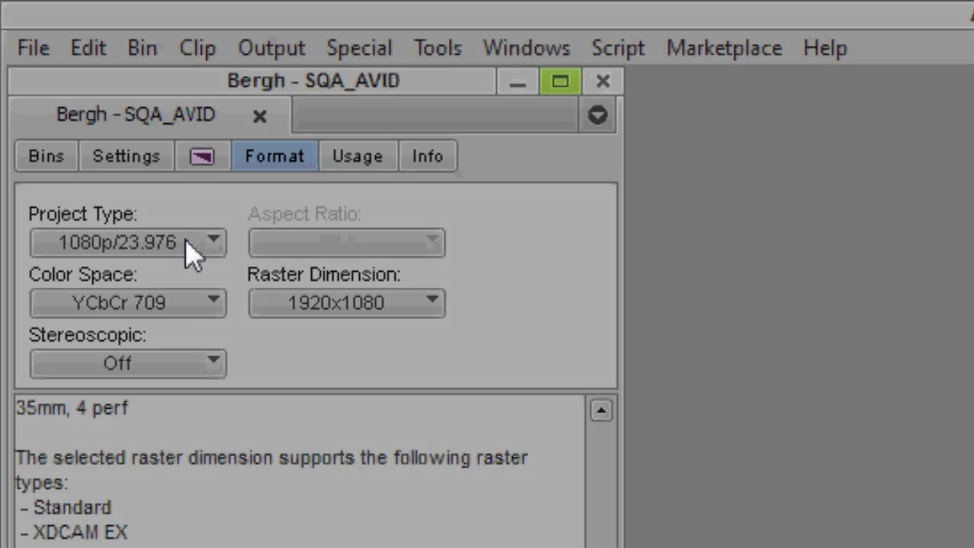
{"action": "left_click", "coordinate": [188, 244]}
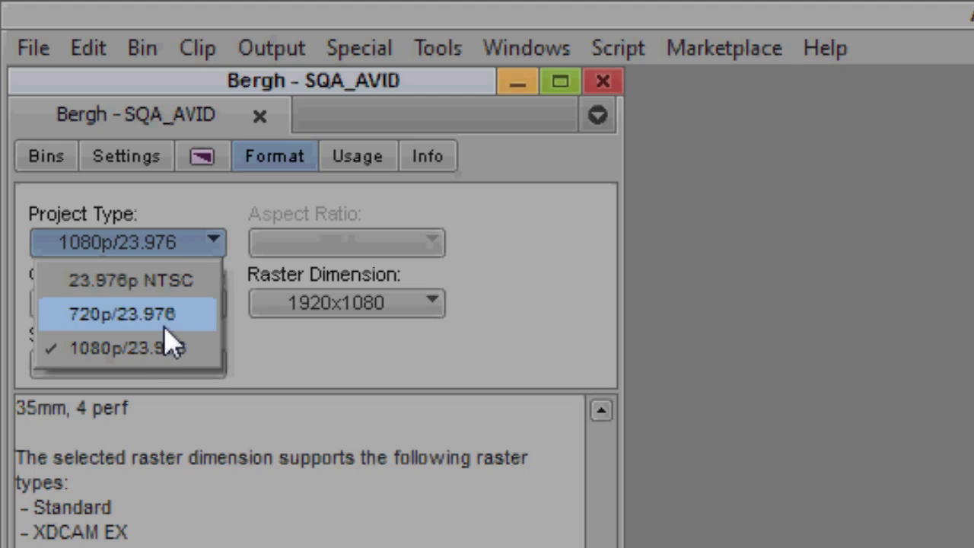
Step: Open Output > Digital Cut and set the Output Format to 1080i59.94 / NTSC
{"action": "left_click", "coordinate": [167, 255]}
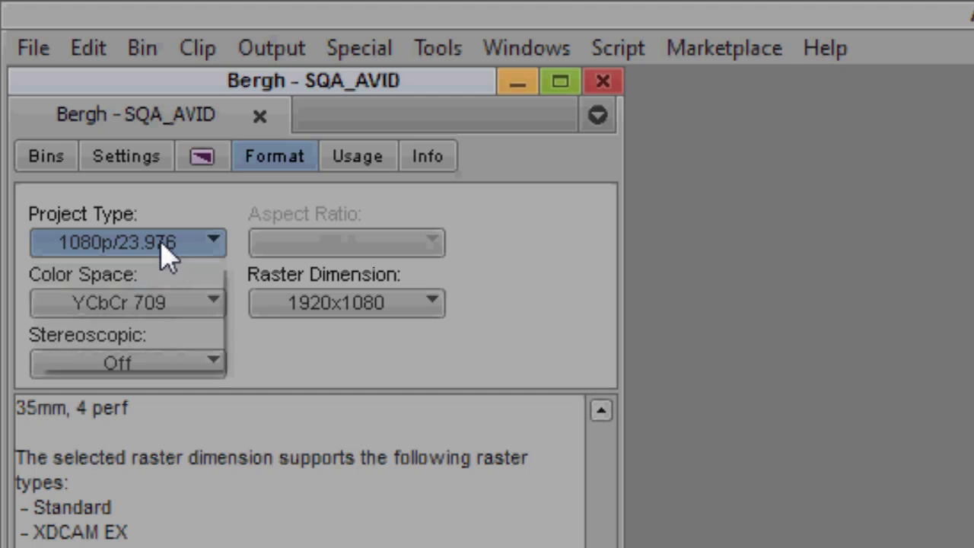
{"action": "left_click", "coordinate": [168, 256]}
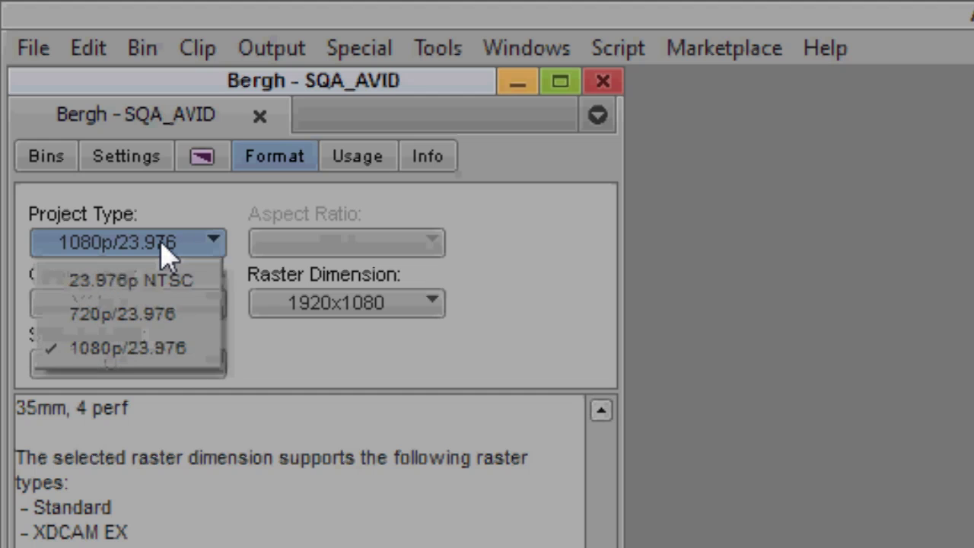
{"action": "left_click", "coordinate": [268, 50]}
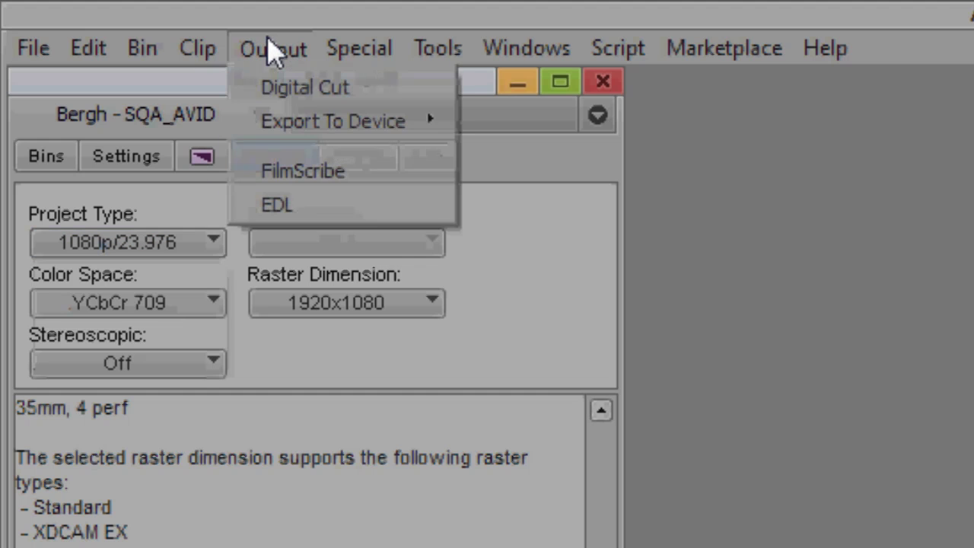
{"action": "left_click", "coordinate": [289, 90]}
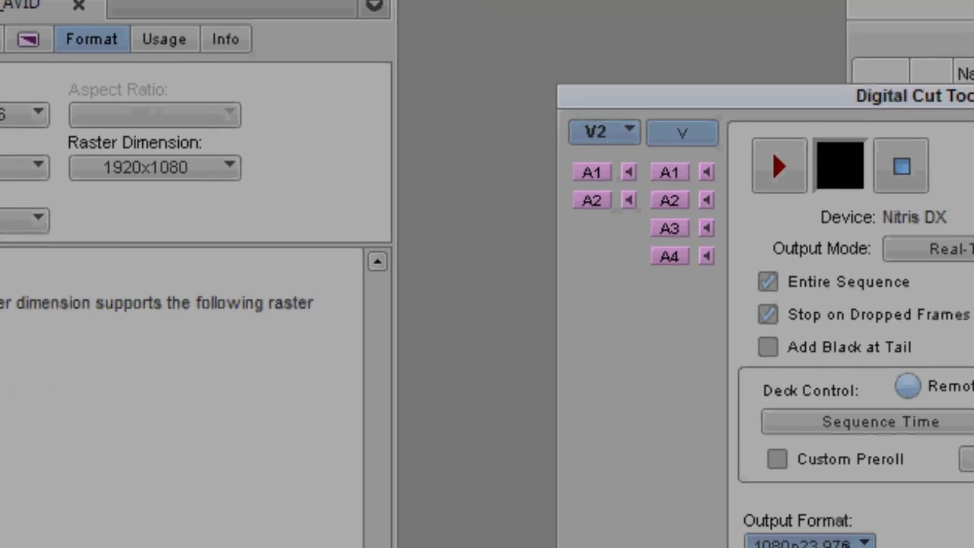
{"action": "left_click", "coordinate": [804, 528]}
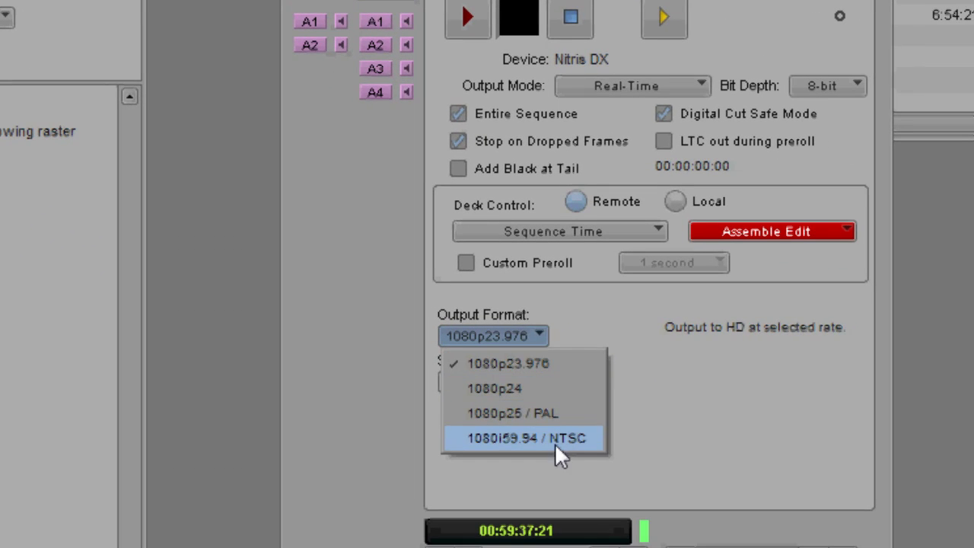
{"action": "left_click", "coordinate": [555, 441]}
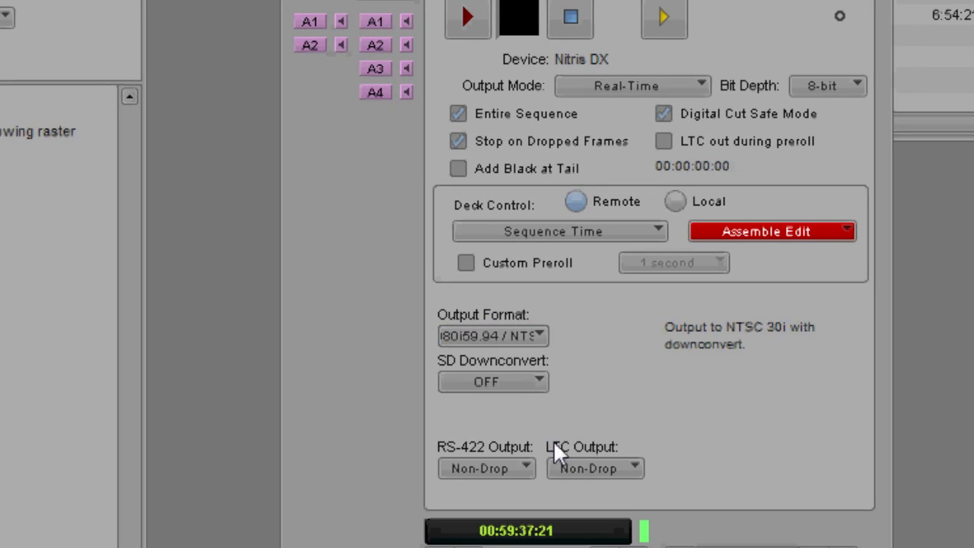